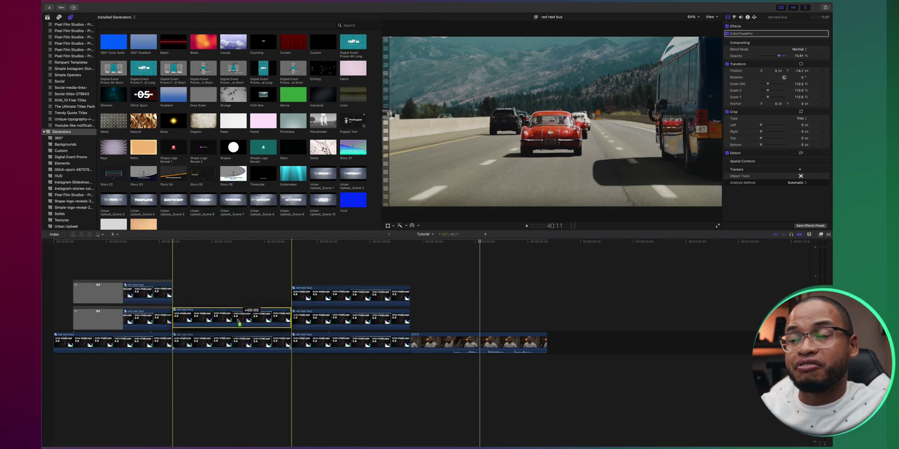
Apply the Luma Keyer from the Keying effects to the middle car-clip duplicate
click(820, 234)
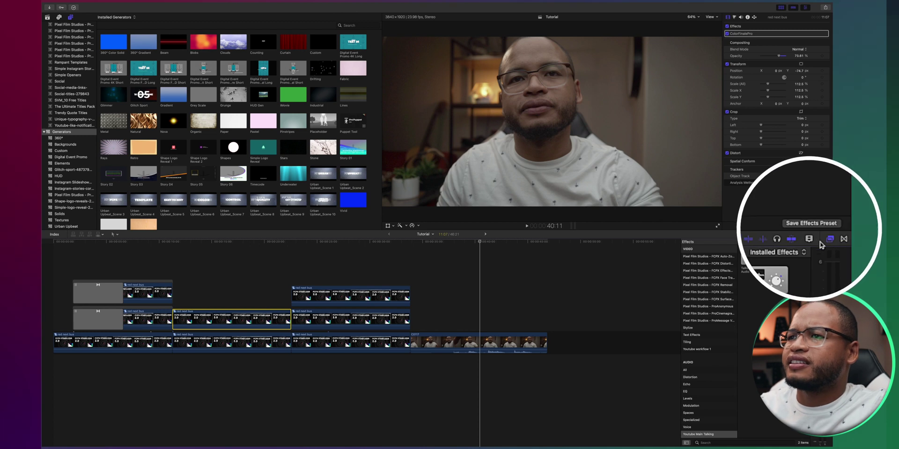
click(689, 346)
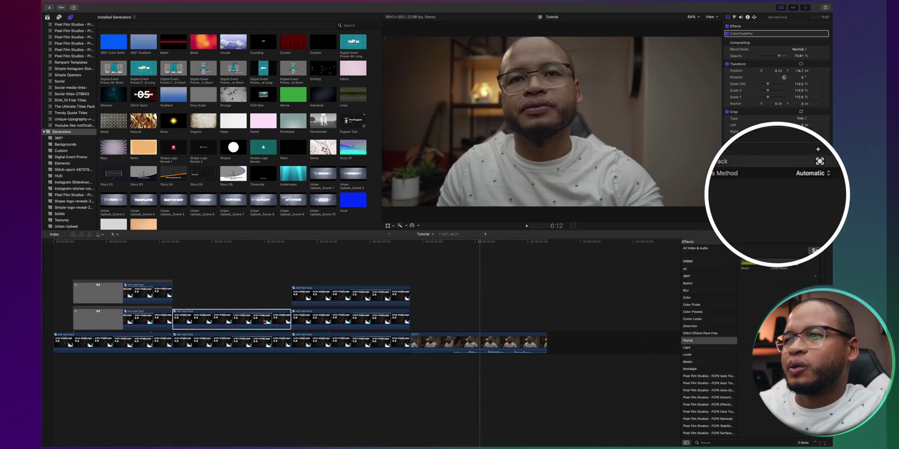
click(236, 318)
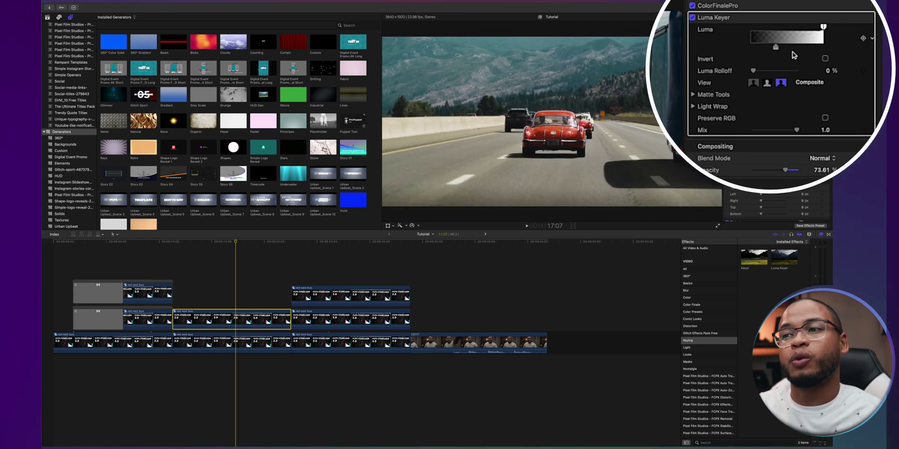
Raise the Luma Keyer's lower luma threshold so only the brightest highlights remain keyed
drag(787, 47, 811, 50)
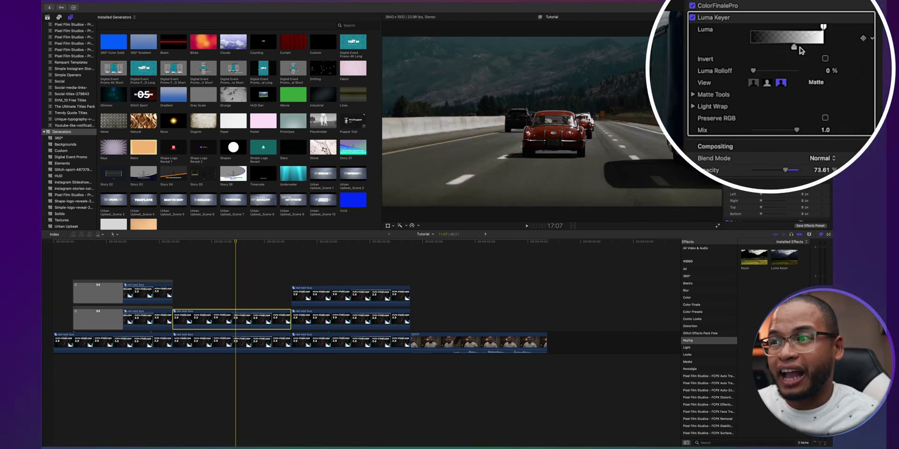
drag(811, 50, 817, 47)
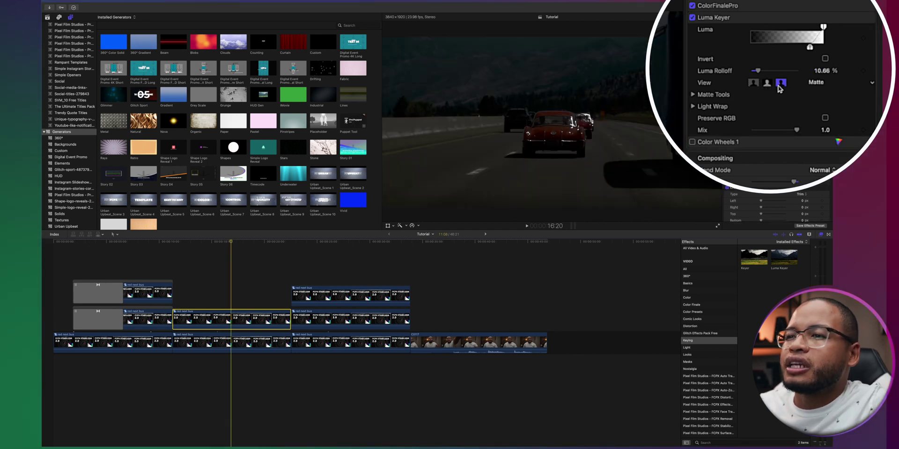
click(782, 84)
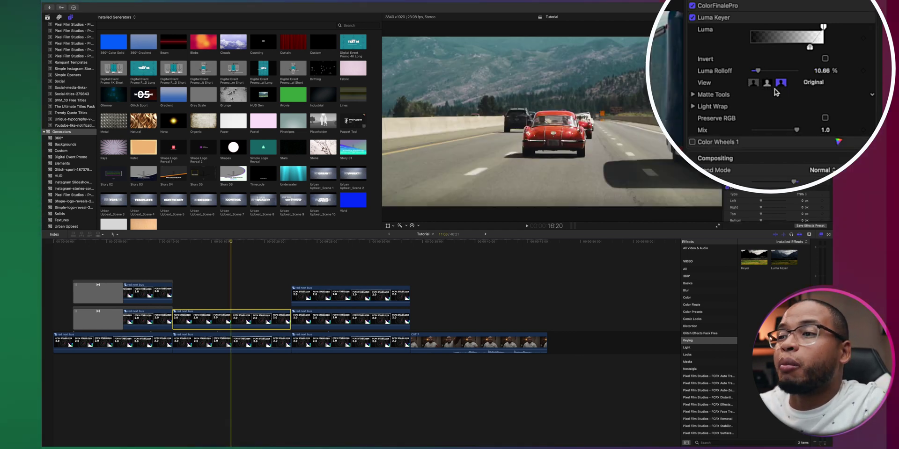
click(768, 85)
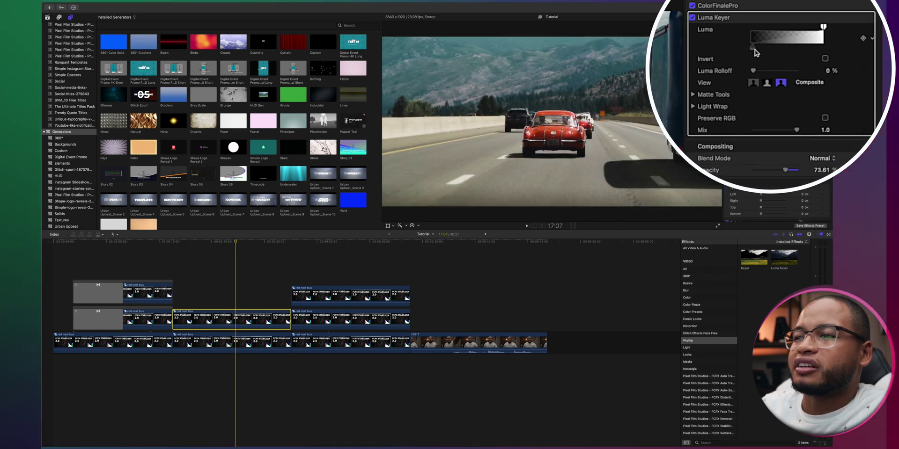
drag(775, 47, 816, 48)
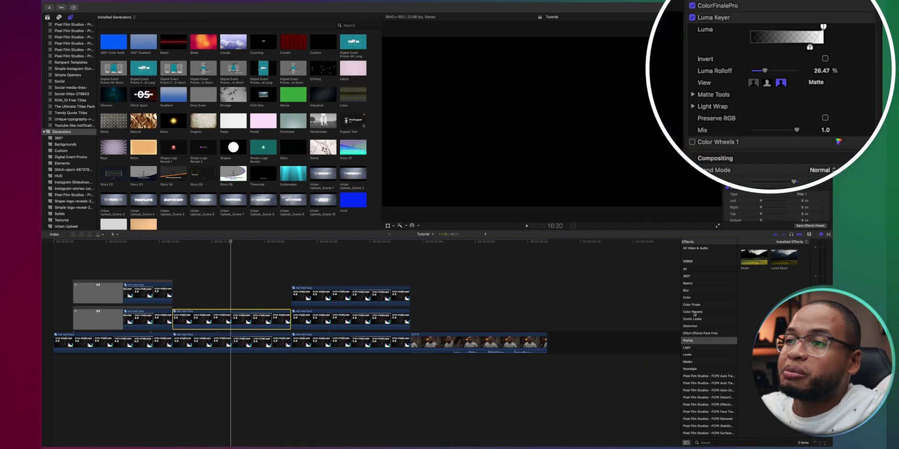
Add a Gaussian blur to the keyed highlight layer and set its Amount to 2.0
click(687, 291)
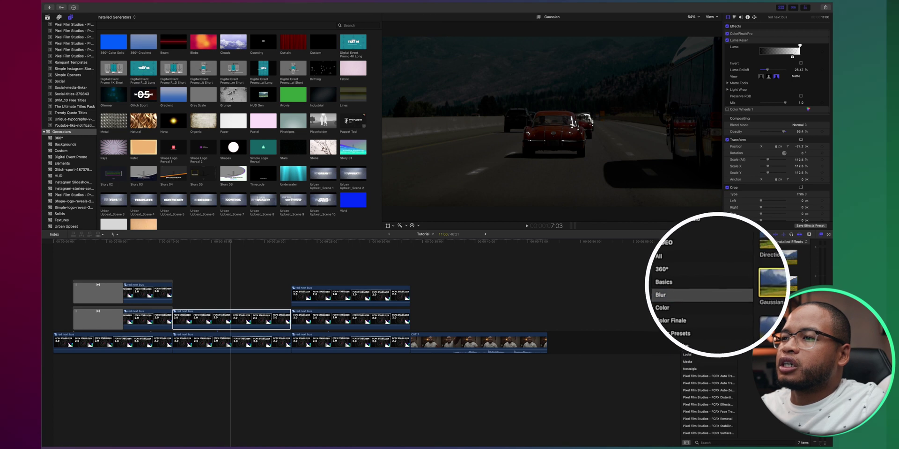
click(757, 300)
double_click(757, 288)
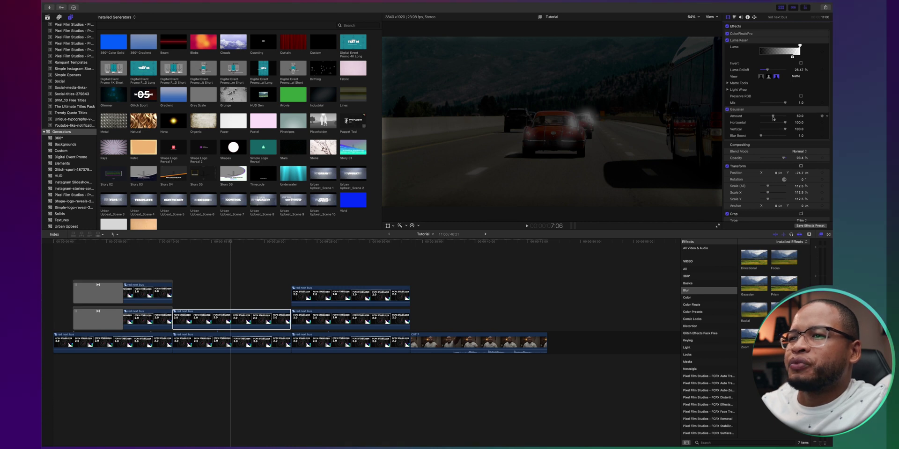
drag(773, 117, 763, 118)
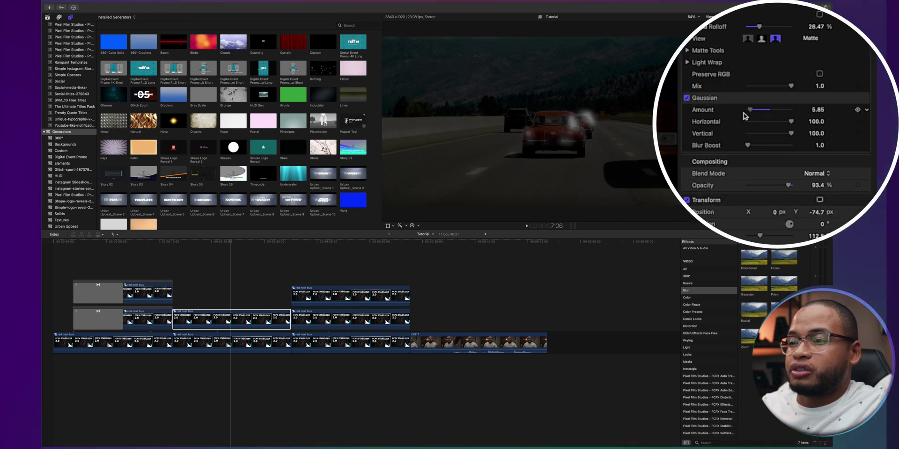
drag(743, 114, 742, 113)
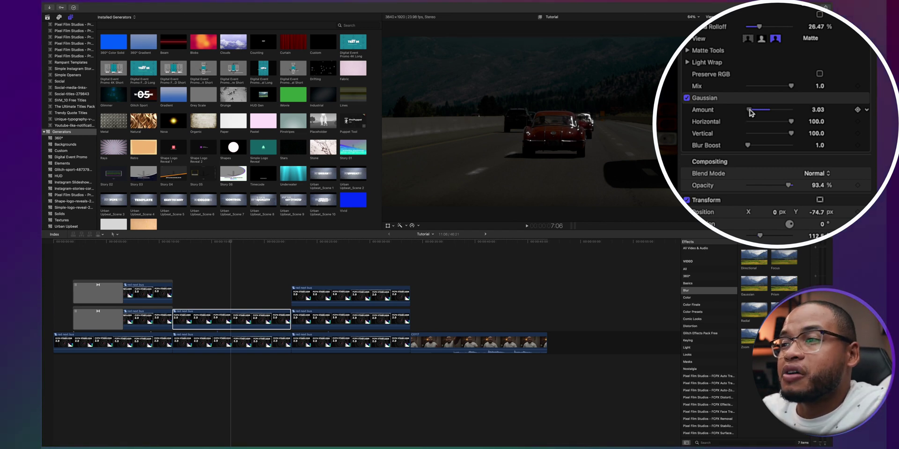
drag(751, 113, 751, 113)
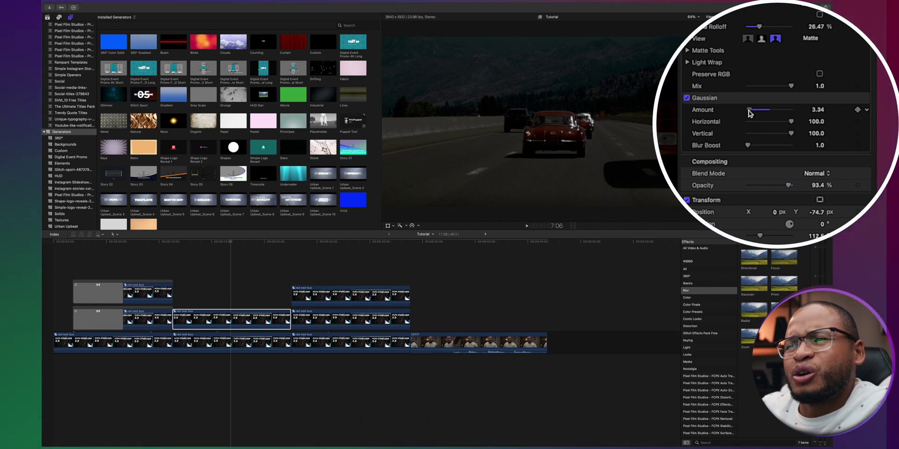
drag(749, 112, 767, 201)
text(2)
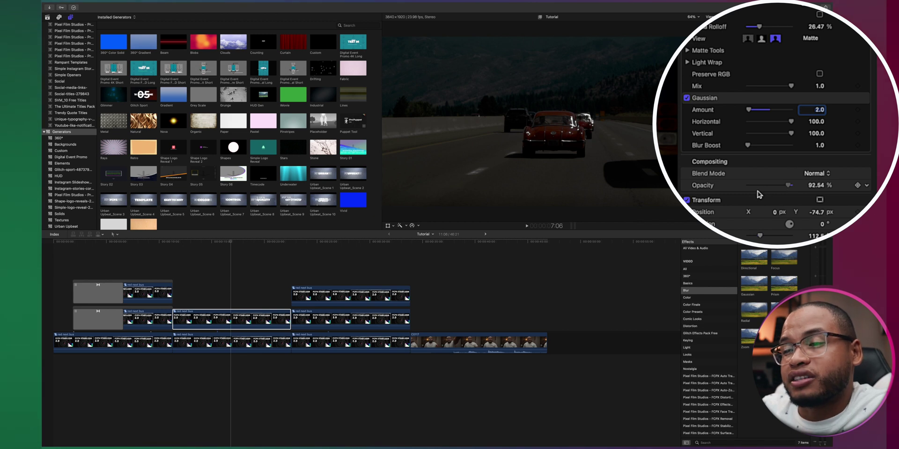
Lower the highlight layer's opacity to about 83% and return the Luma Keyer to Composite view
drag(788, 187, 783, 185)
click(748, 39)
click(748, 40)
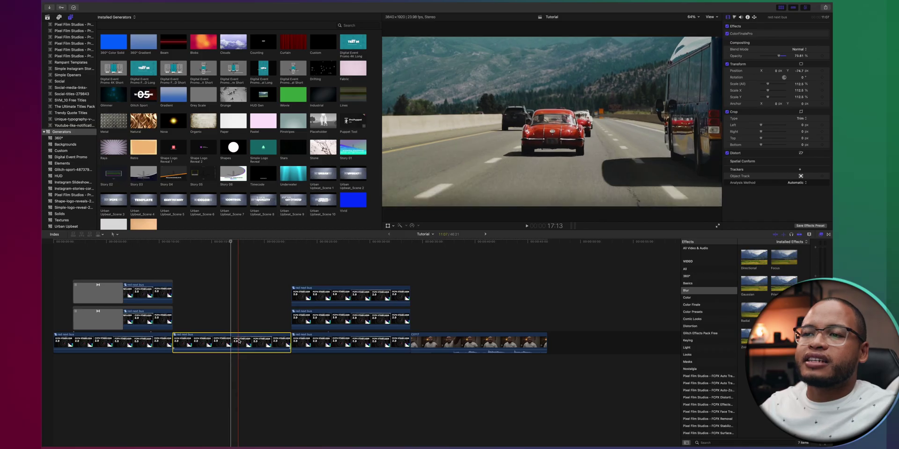
Apply a Gaussian blur at Amount 50 to the red car clip and duplicate it one lane up
click(752, 285)
double_click(752, 286)
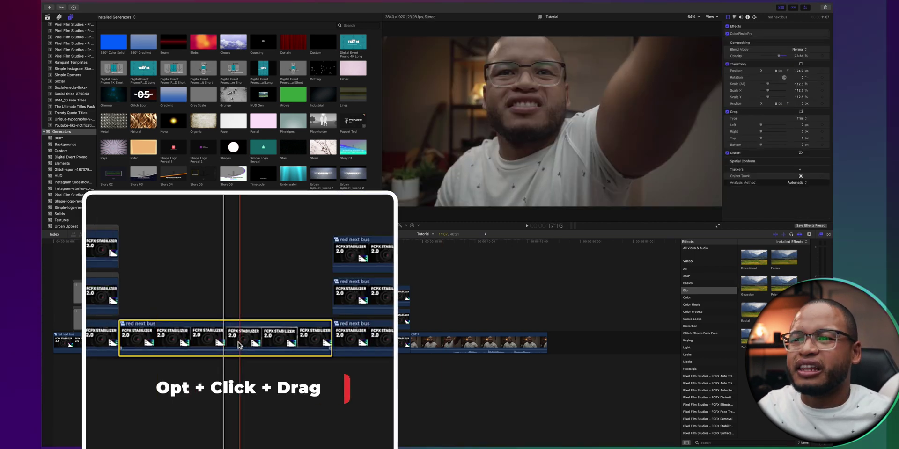
drag(238, 346, 247, 309)
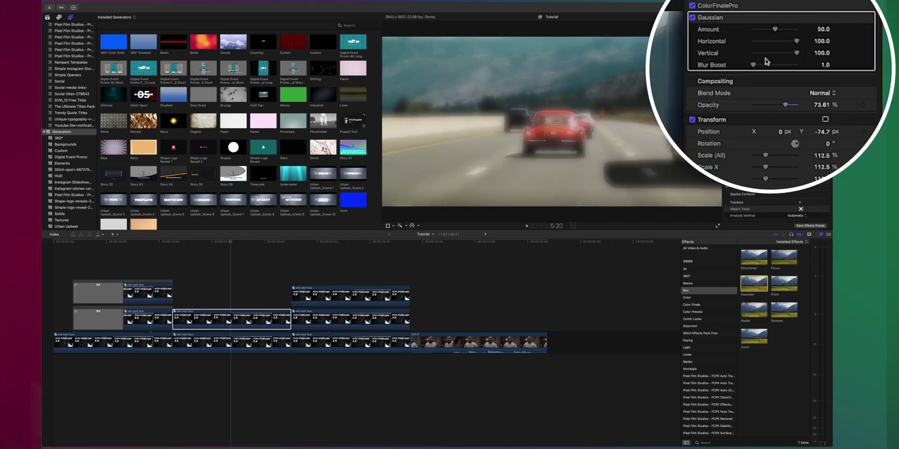
click(825, 17)
Mask the blur to the red car's colour with a narrowed hue range and Amount 2.61
click(806, 36)
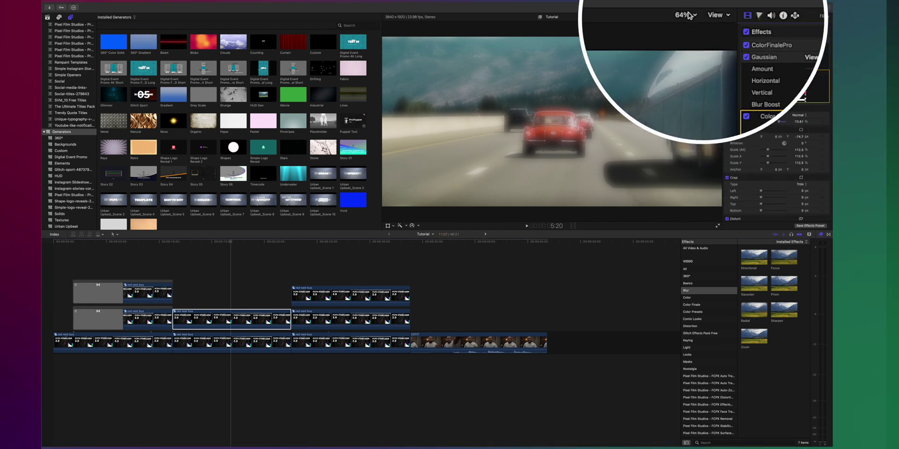
click(684, 14)
click(696, 95)
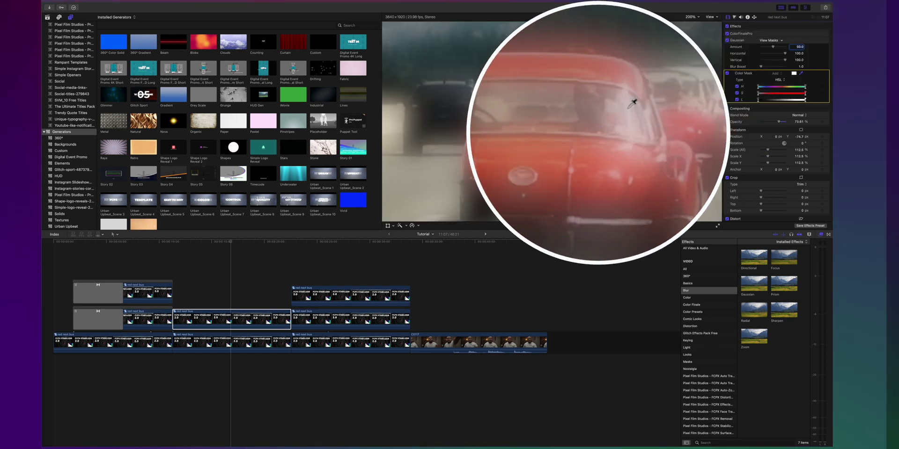
click(628, 97)
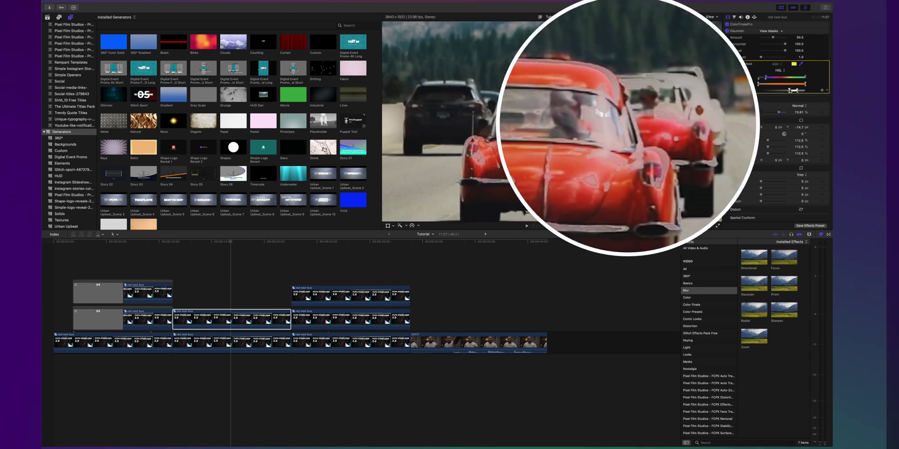
drag(829, 89, 821, 88)
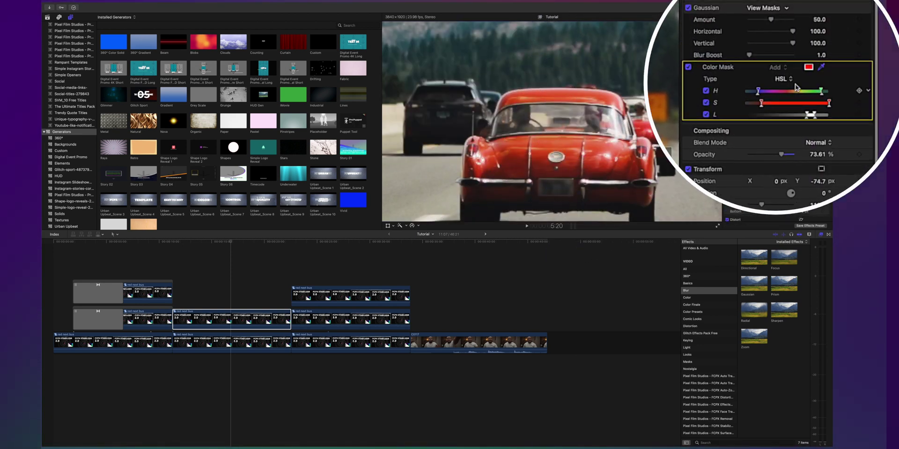
drag(758, 21, 756, 22)
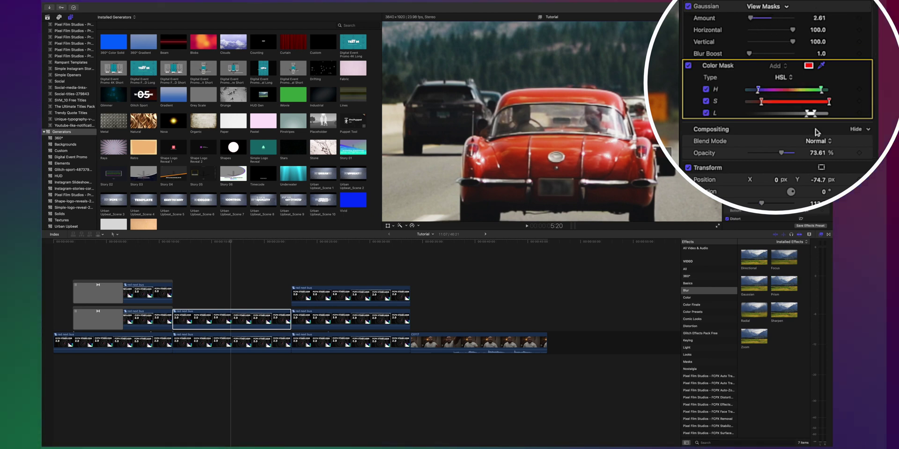
click(253, 346)
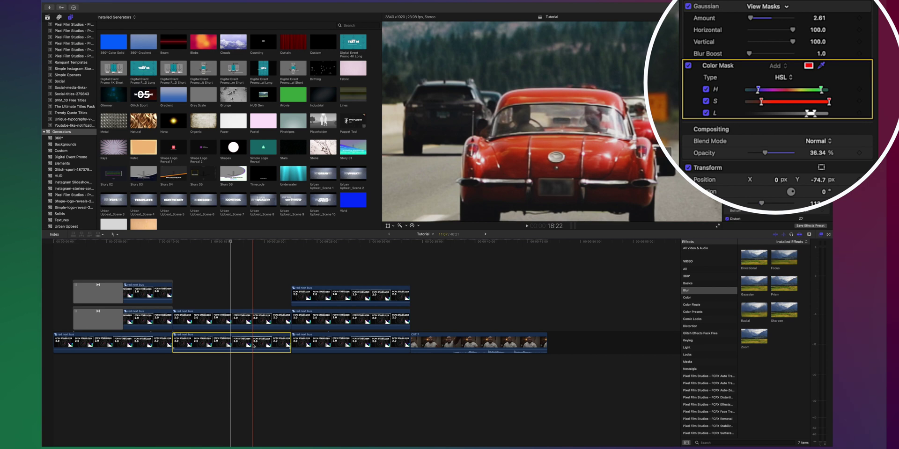